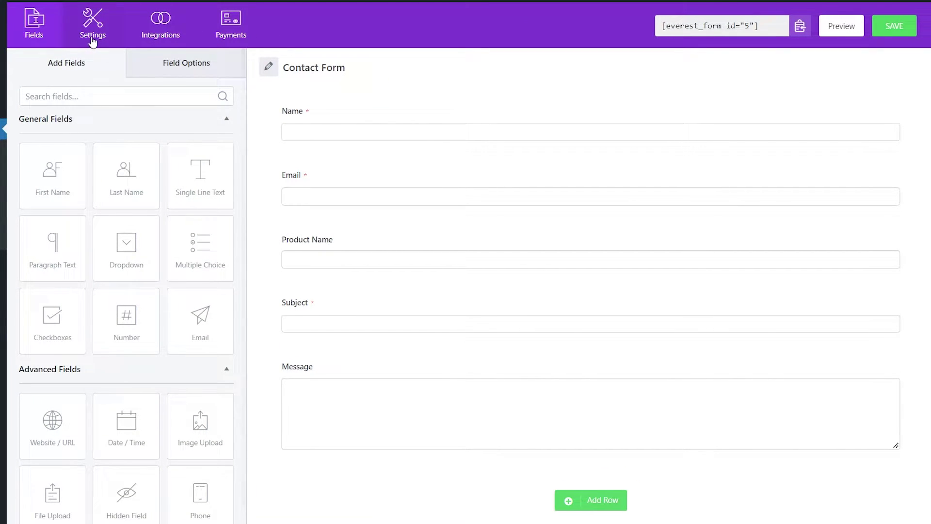
Switch on email notifications in the Contact Form's Email settings.
left_click(92, 42)
left_click(72, 94)
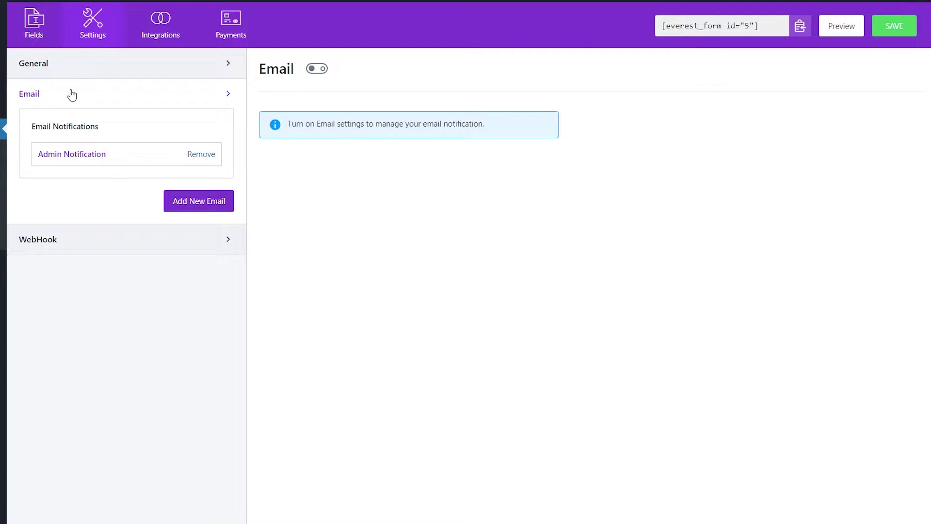
left_click(314, 71)
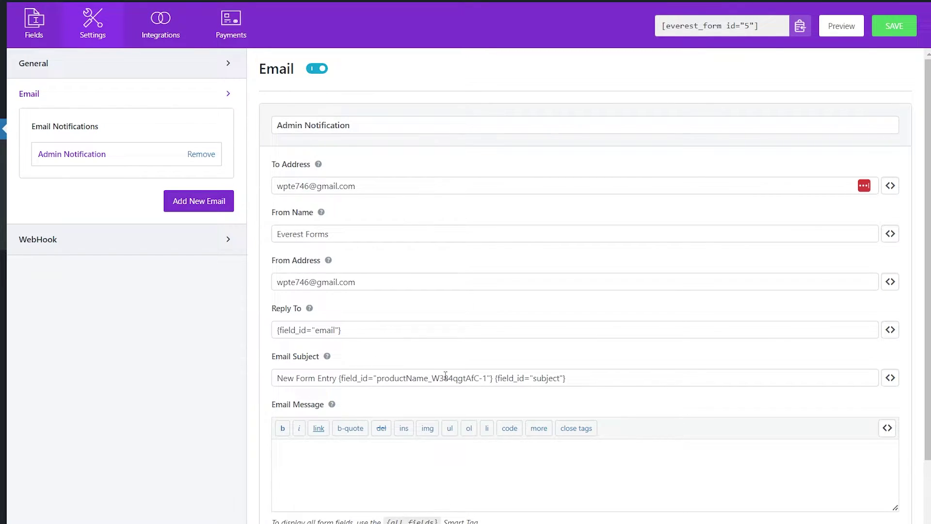
Review the Admin Notification's subject field tags and its notification name.
left_click(571, 378)
left_click_drag(571, 378, 338, 379)
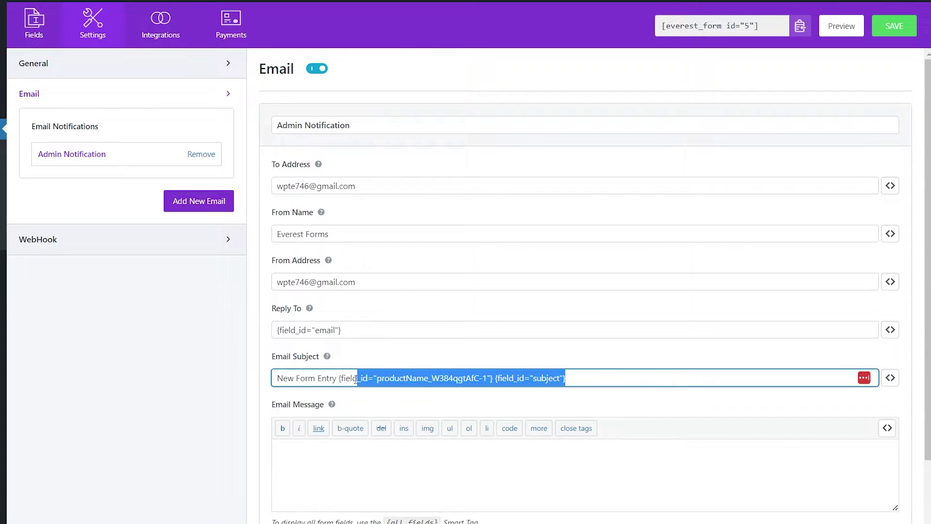
left_click(584, 377)
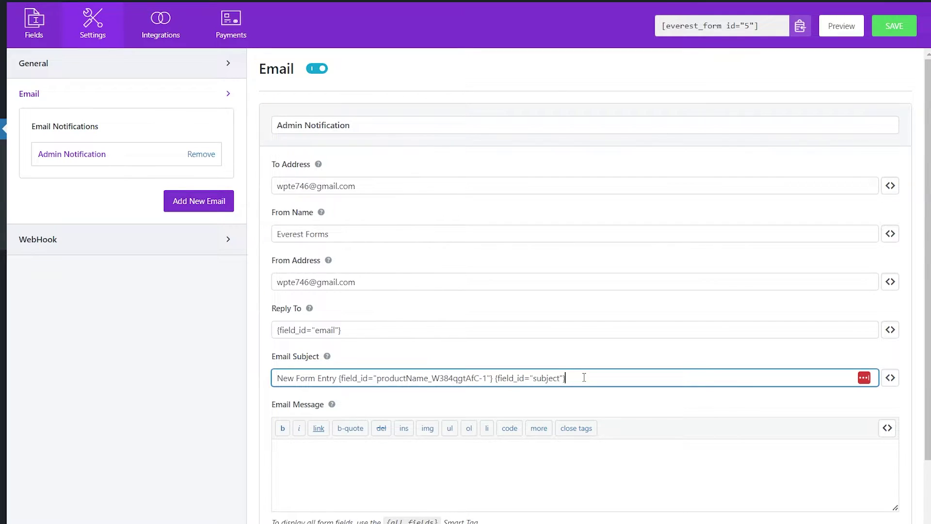
left_click(389, 127)
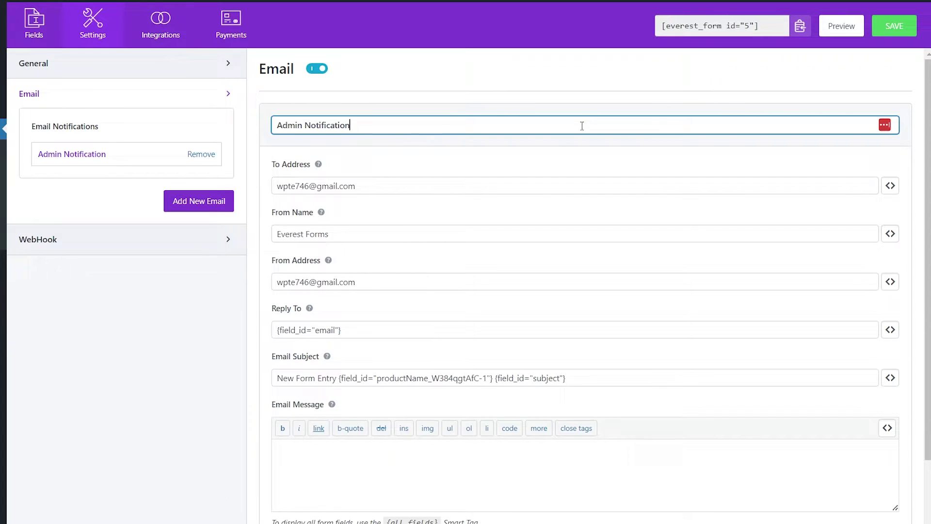
Undo the added second recipient address and erase the sample From Name.
left_click(384, 184)
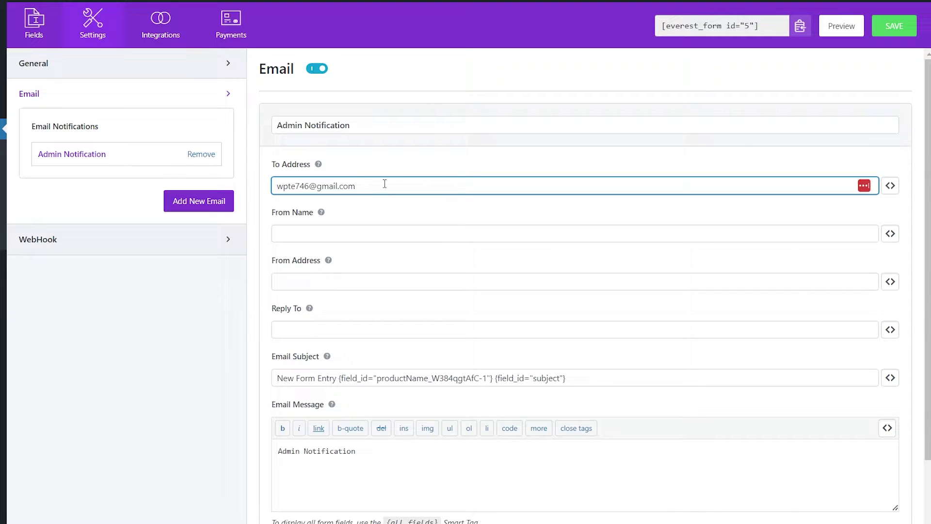
type(",")
type(" xy")
type("z@gmail.com")
key("ctrl+z")
left_click(340, 228)
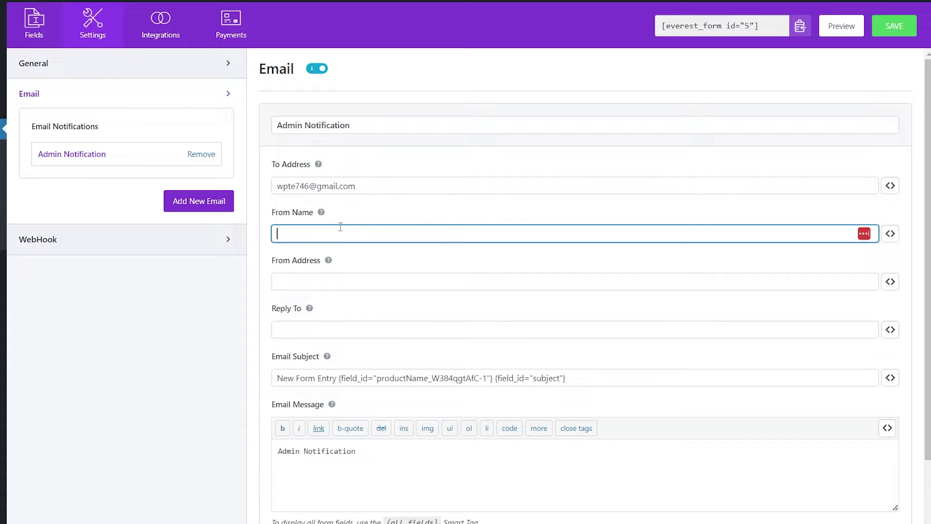
type("Everes")
type("t Forms")
key("ctrl+shift+Left")
key("ctrl+shift+Left")
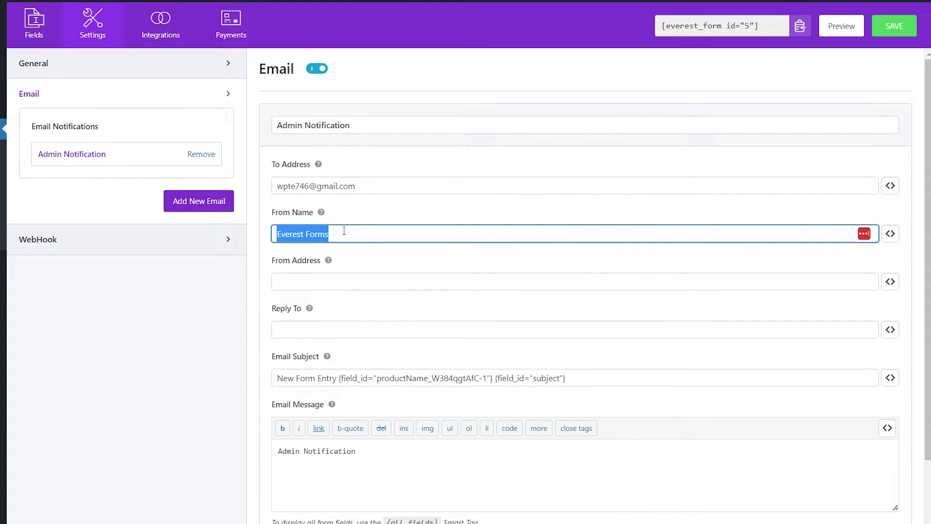
key("BackSpace")
Set From Name to the Full Name field and From Address to the Email field.
left_click(890, 239)
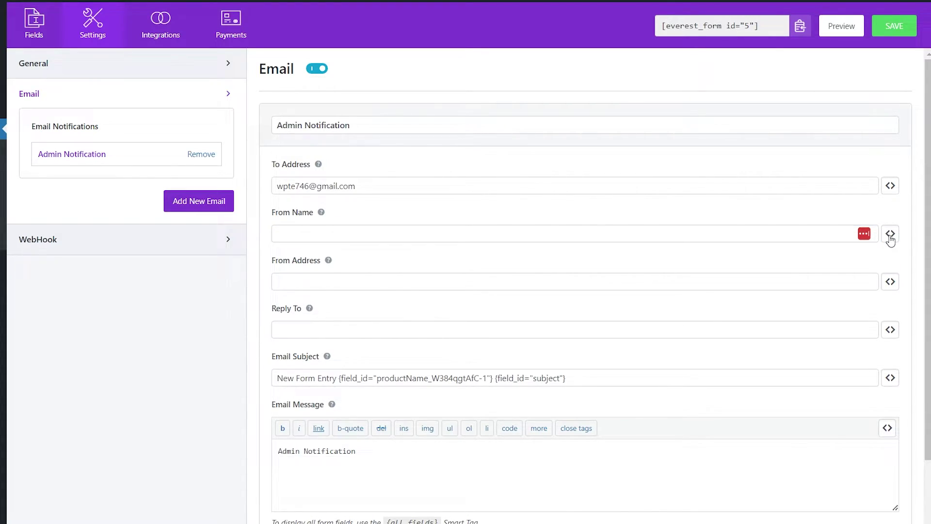
left_click(832, 270)
left_click(498, 279)
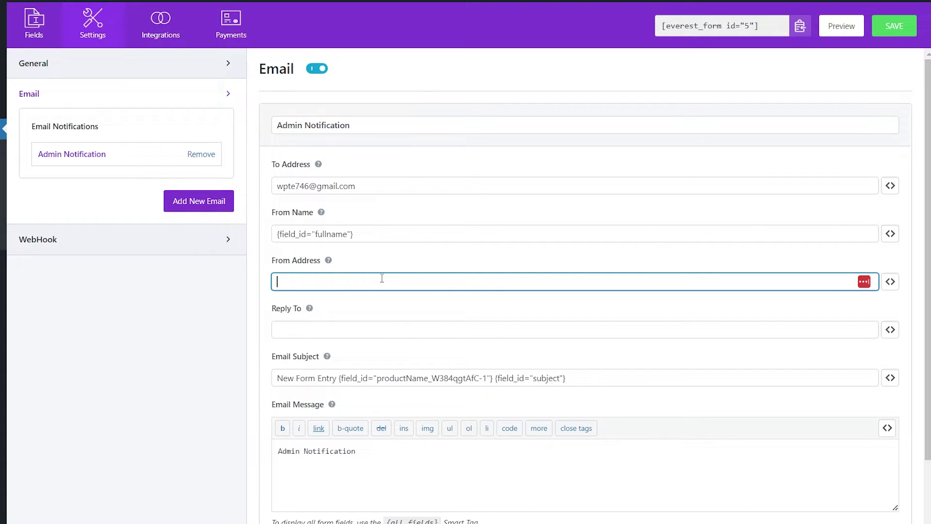
type("xyz@gmail.com")
key("BackSpace")
key("BackSpace")
key("BackSpace")
key("BackSpace")
key("BackSpace")
left_click(890, 282)
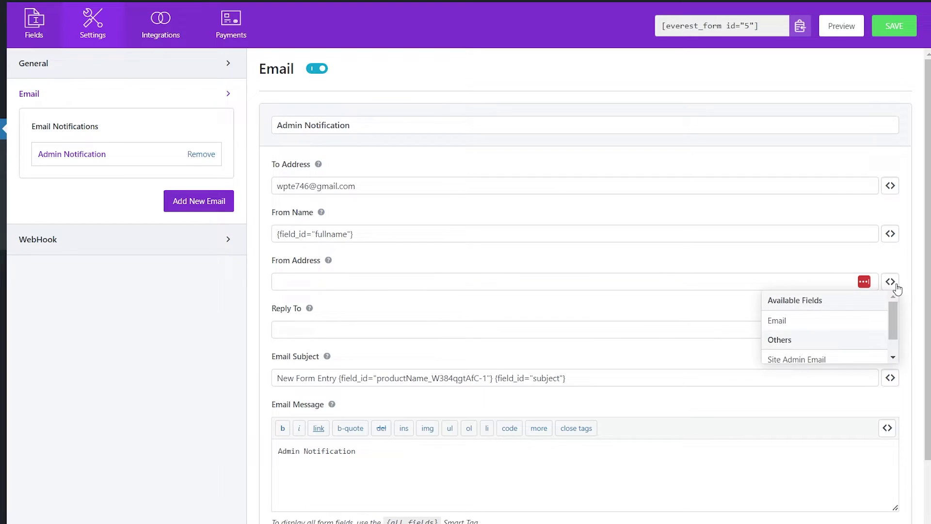
left_click(815, 321)
left_click(462, 326)
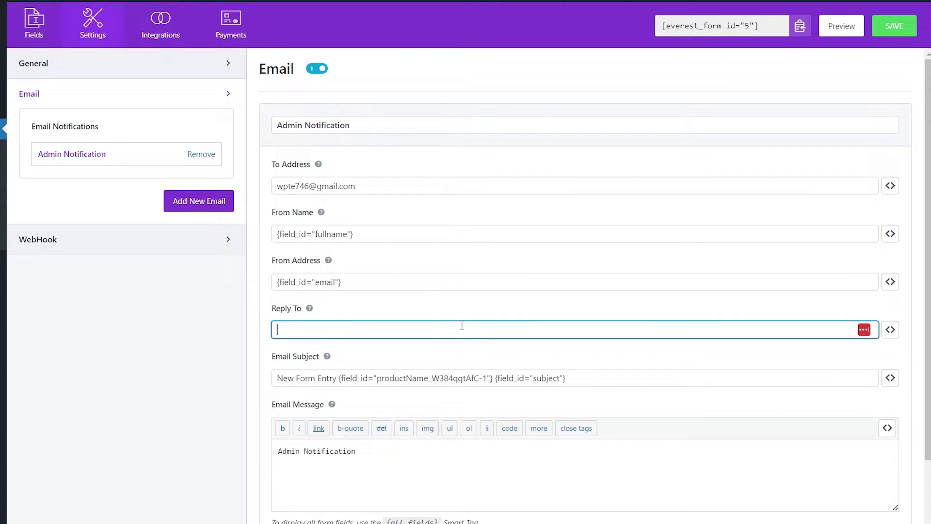
mouse_move(310, 309)
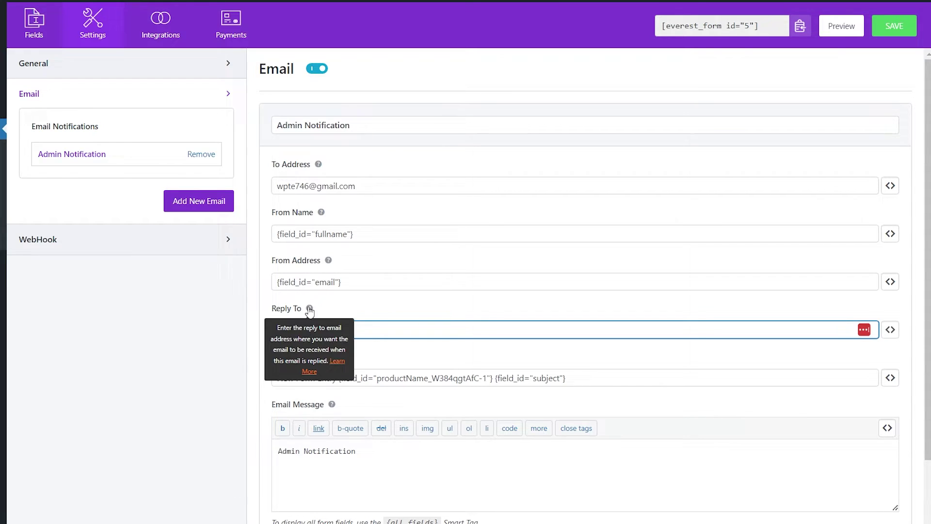
Set Reply To to the submitter's Email field and check the subject's Product Name and Subject tags.
left_click(310, 310)
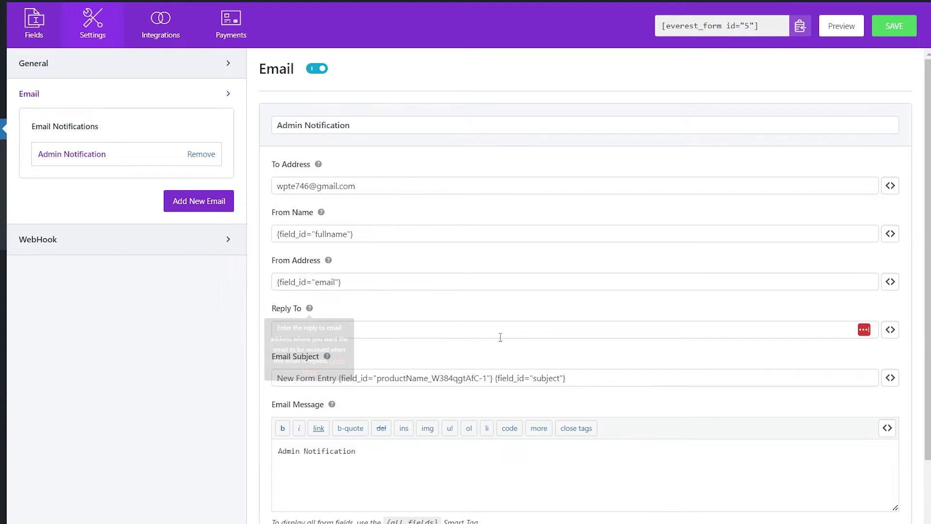
left_click(890, 330)
left_click(801, 371)
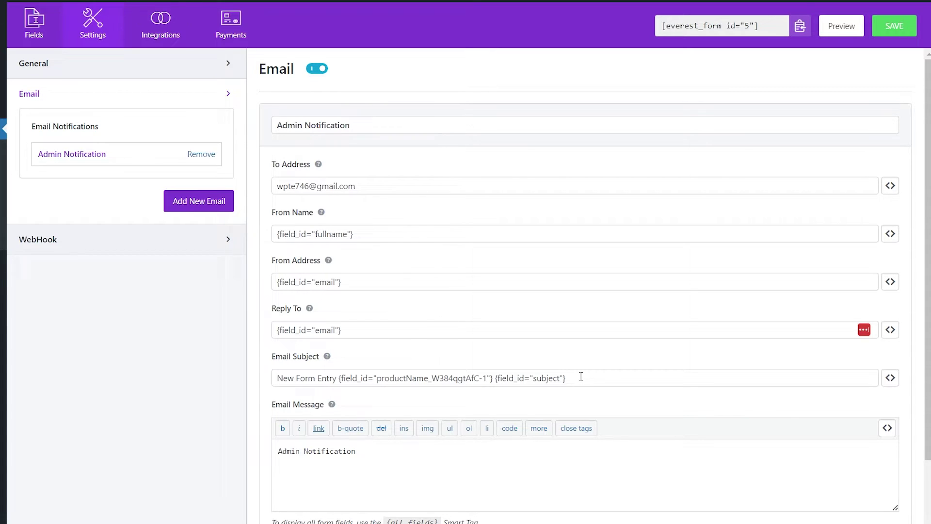
left_click_drag(581, 376, 337, 378)
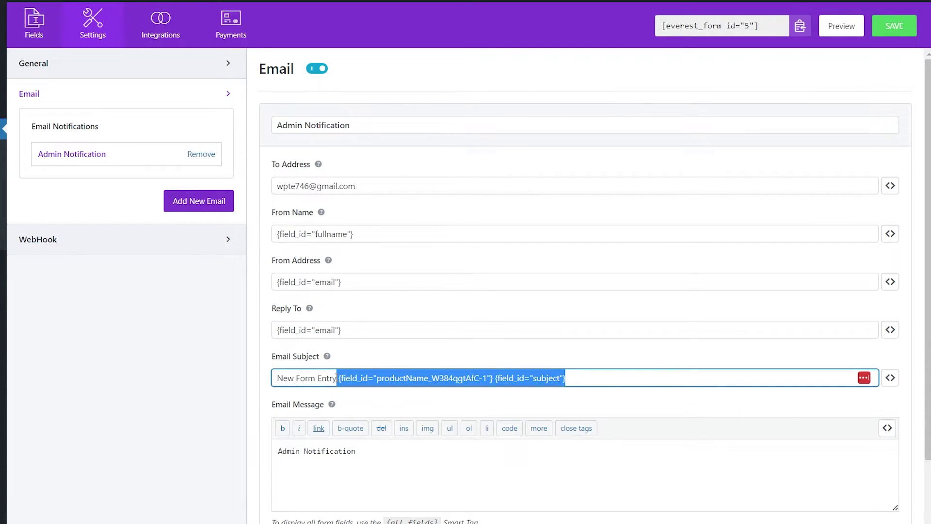
left_click(582, 378)
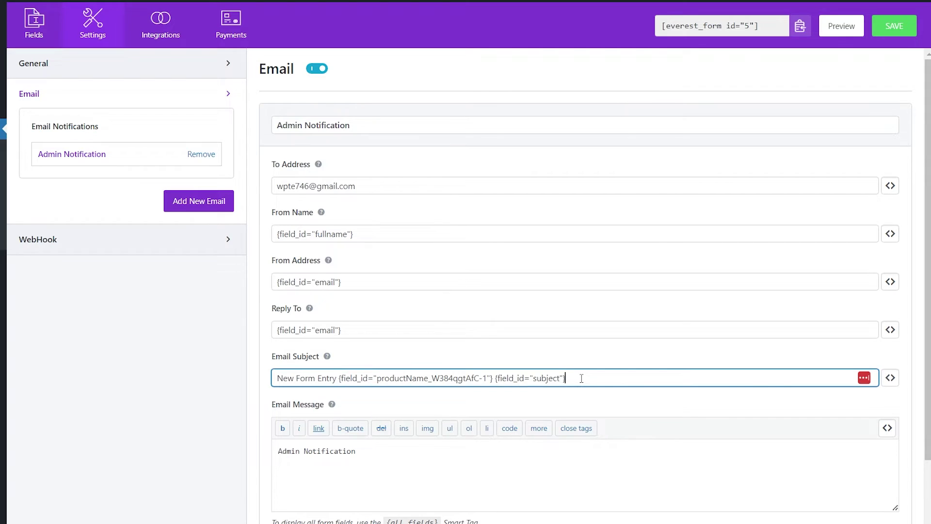
Add {all_fields} after 'Admin Notification' in the email message and save the form.
left_click(387, 452)
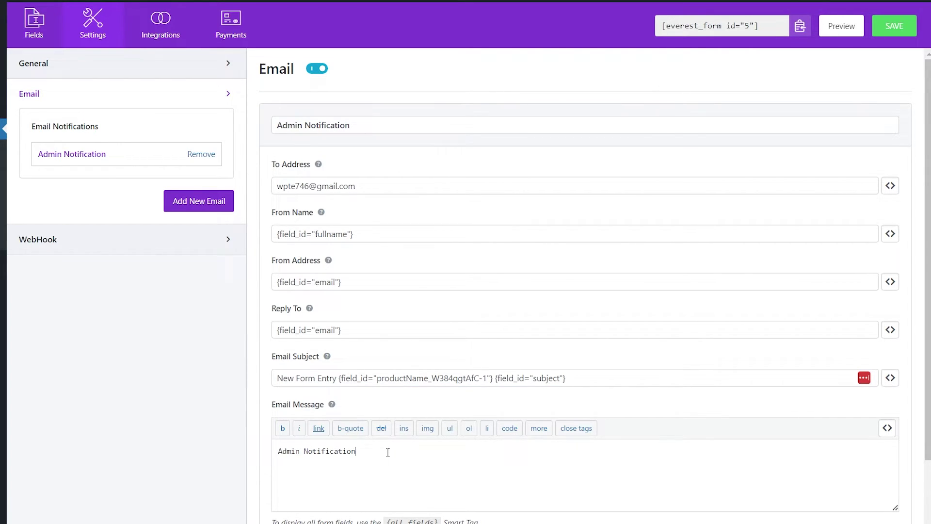
left_click_drag(386, 521, 439, 521)
left_click(383, 449)
type("{all_fields}")
scroll(427, 447, "down", 1)
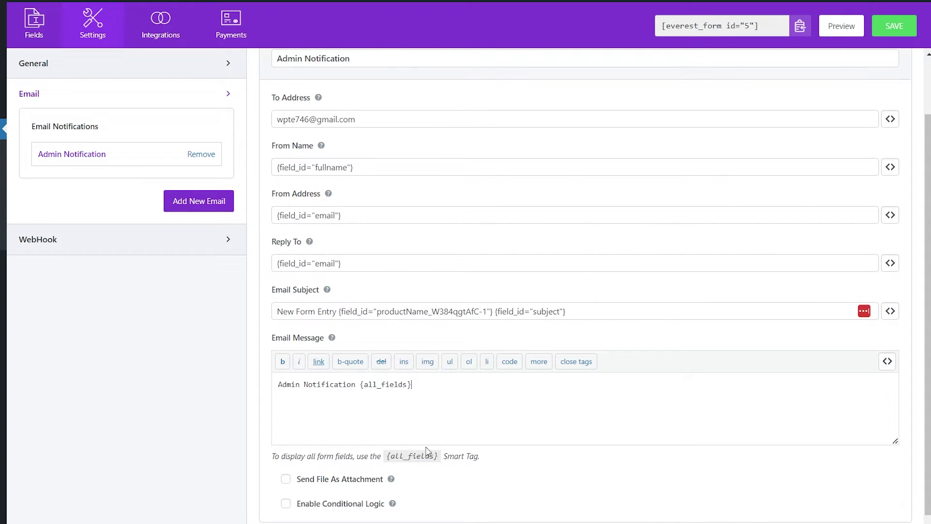
left_click(886, 31)
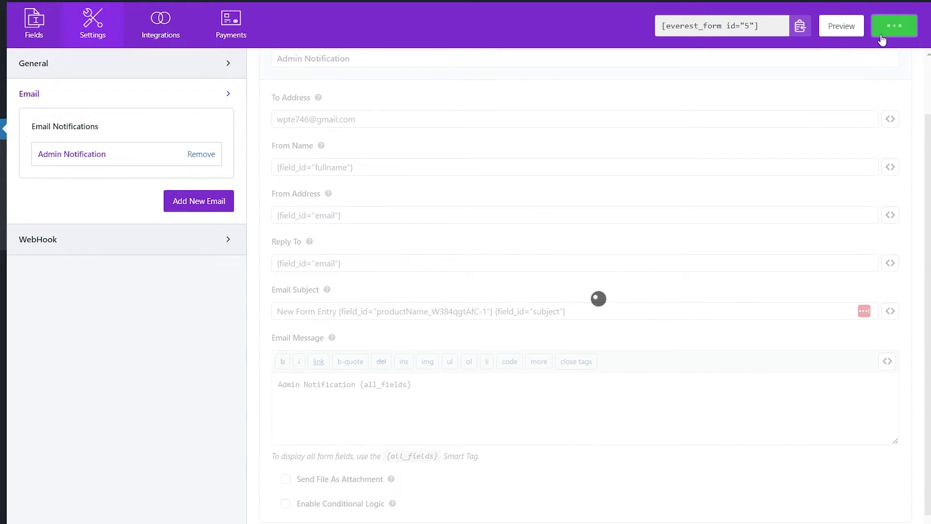
scroll(369, 170, "up", 1)
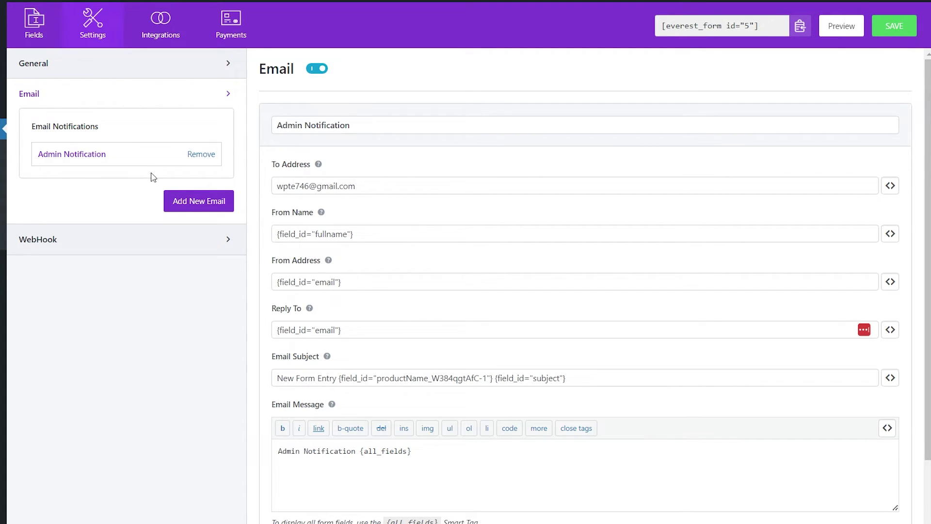
Add a new email notification nicknamed 'User Notification'.
left_click(186, 201)
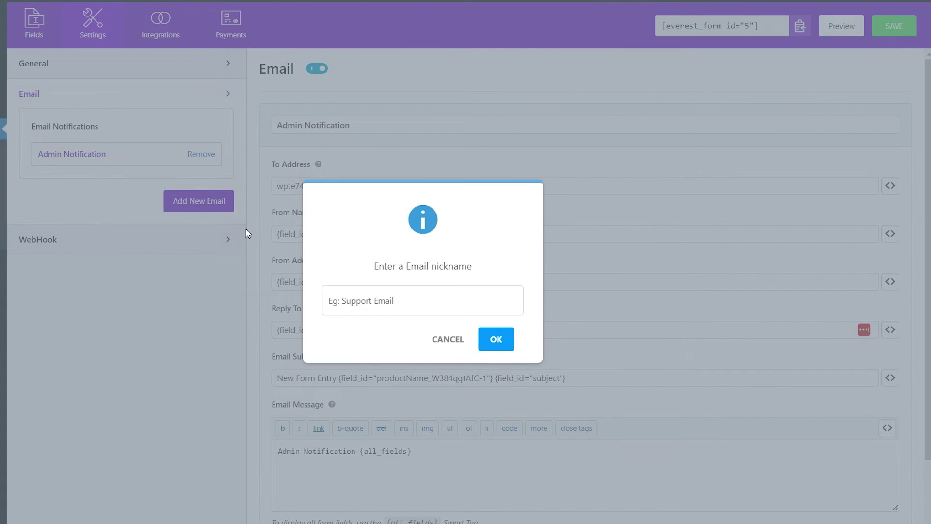
type("U")
type("ser Not")
type("ification")
left_click(496, 340)
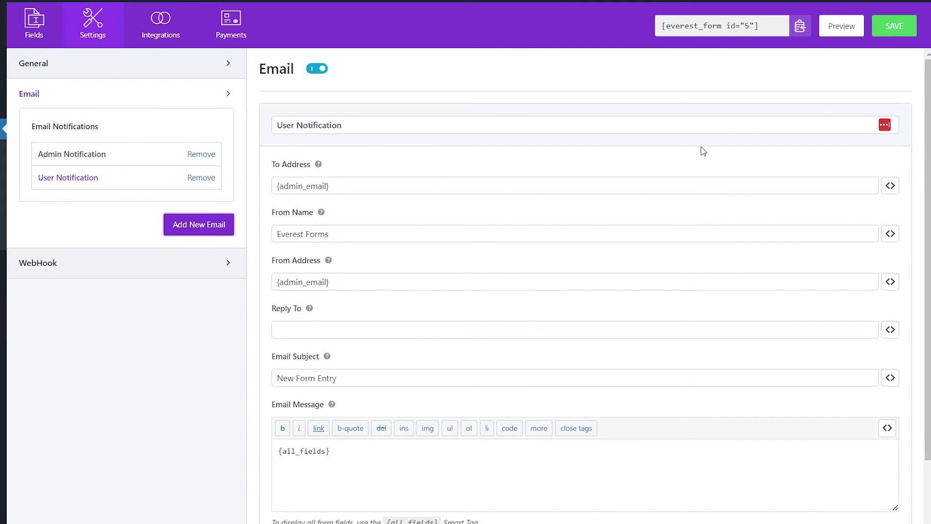
Save the form, then submit a Table Lamp Issue test entry on the Contact page.
left_click(895, 29)
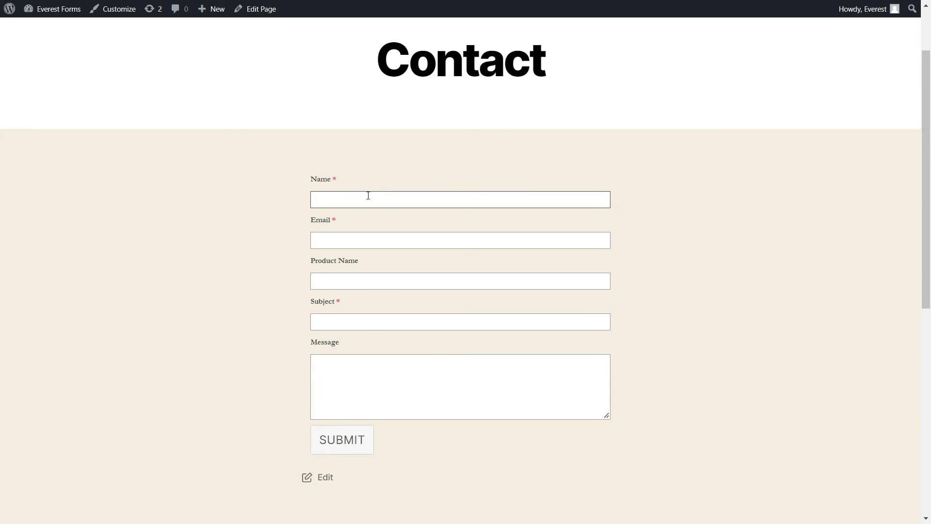
type("Charlie Puth")
left_click(370, 241)
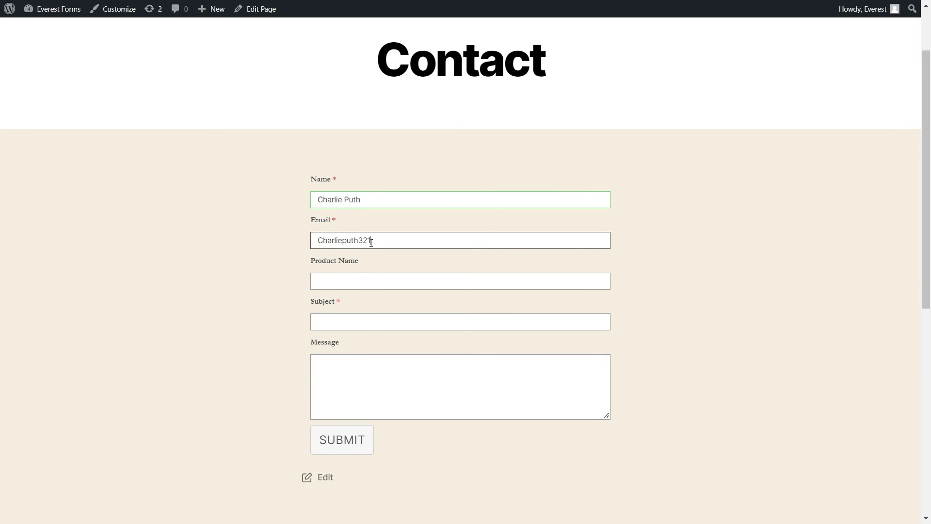
left_click(357, 276)
type("Table Lamp")
left_click(347, 325)
type("Issue")
left_click(357, 365)
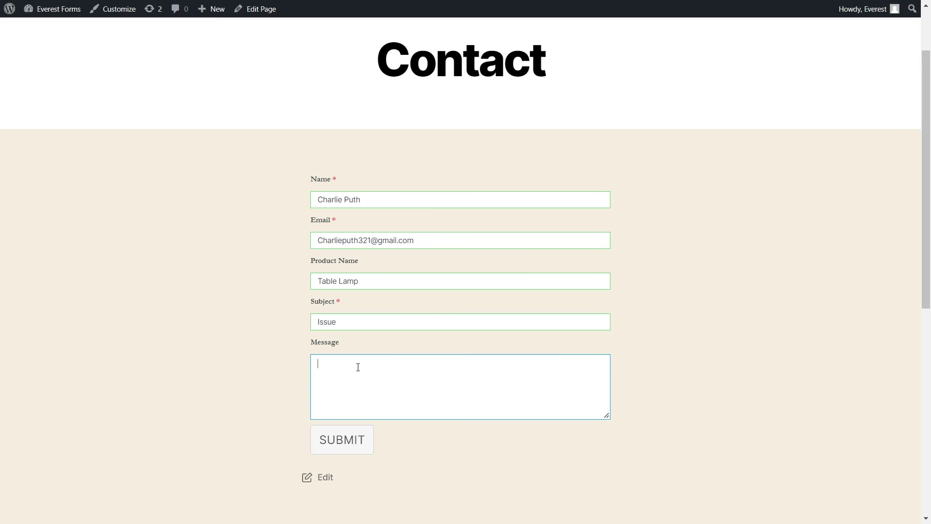
type("Help me!")
left_click(353, 436)
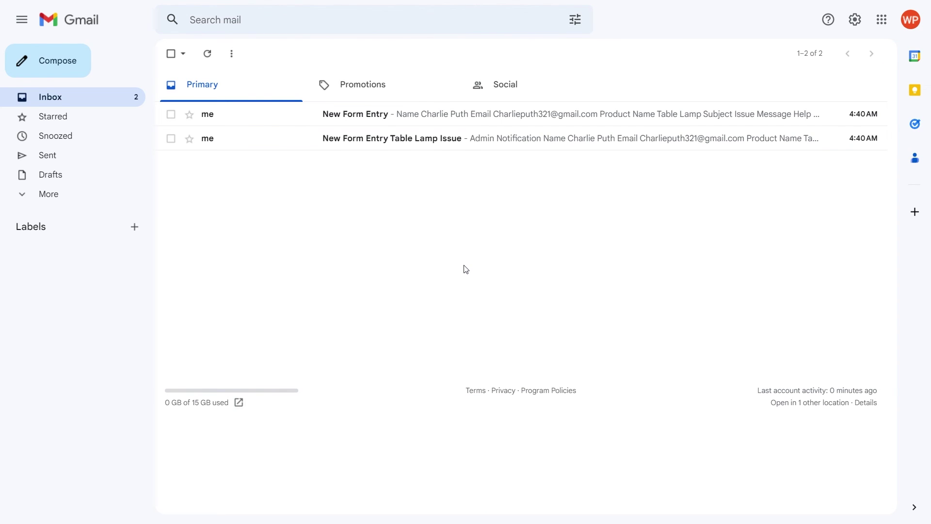
Open the 'New Form Entry Table Lamp Issue' email, then the 'New Form Entry' email.
left_click(427, 140)
scroll(534, 262, "down", 1)
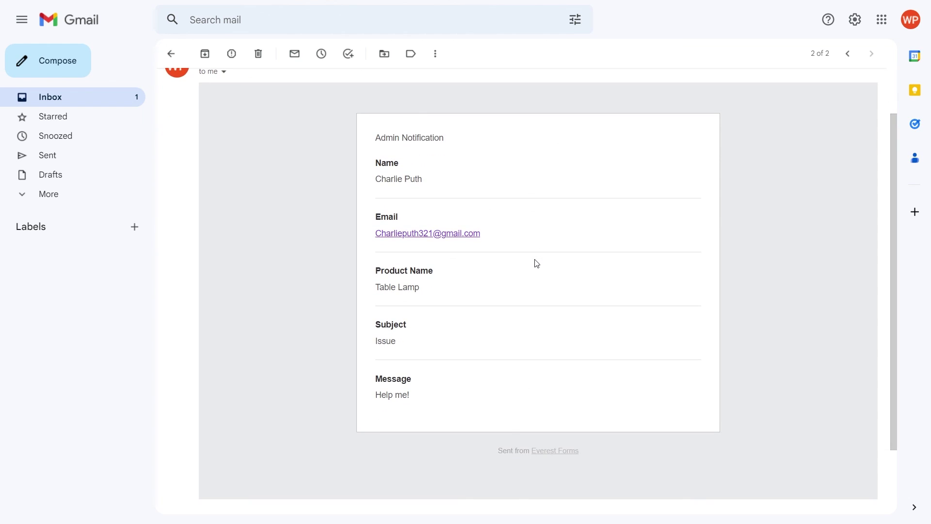
scroll(534, 262, "up", 1)
left_click(172, 54)
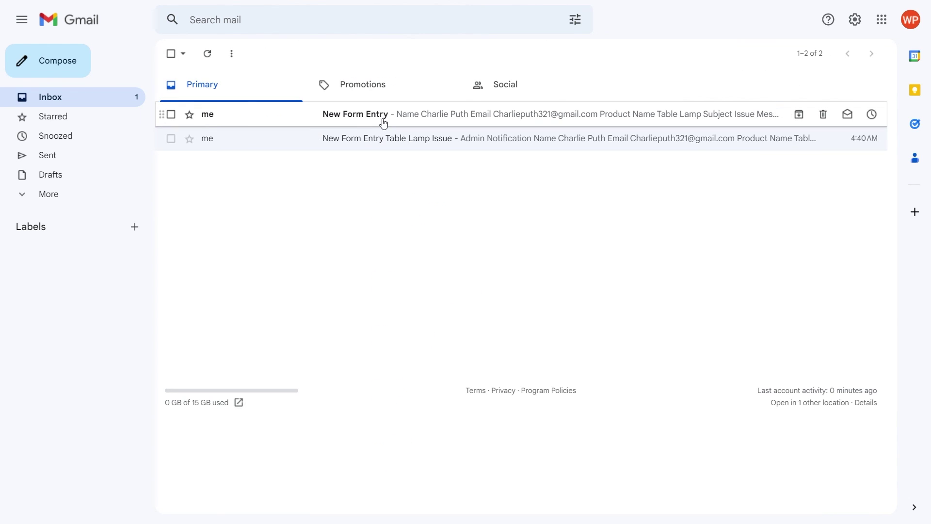
left_click(382, 121)
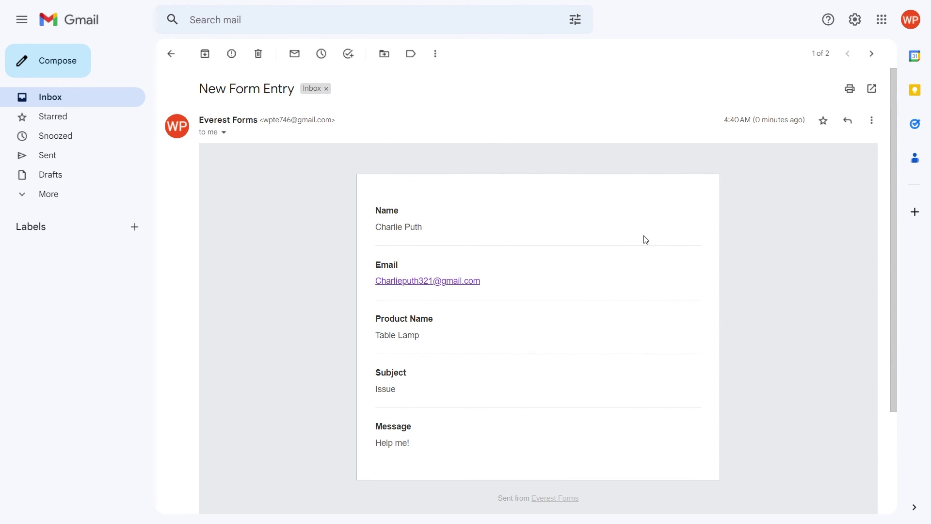